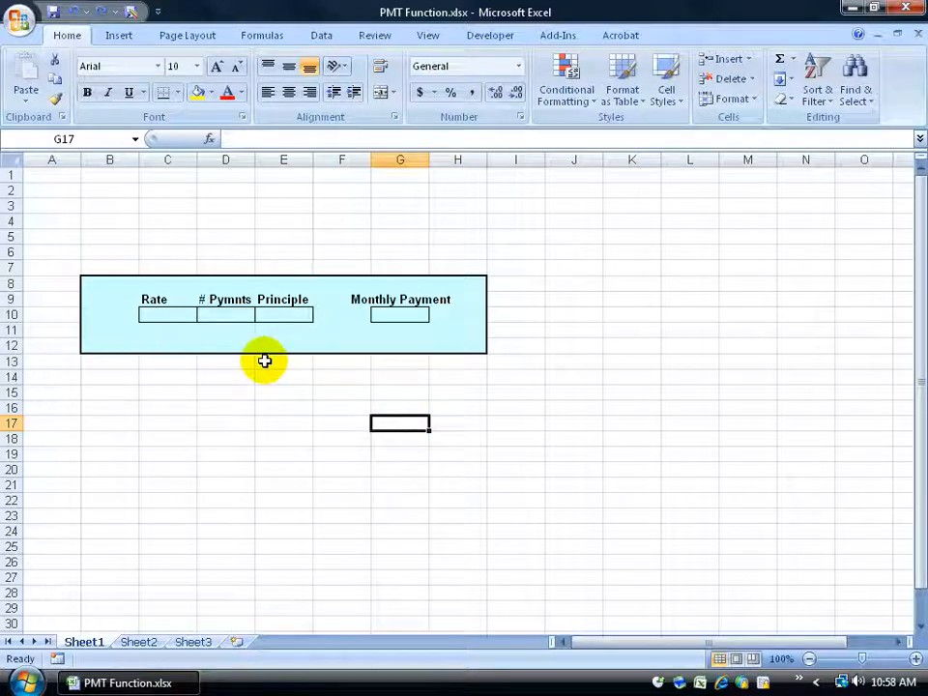
# Step: Examine the Rate, # Pymnts, Principle and Monthly Payment cells of the loan table
pyautogui.click(394, 314)
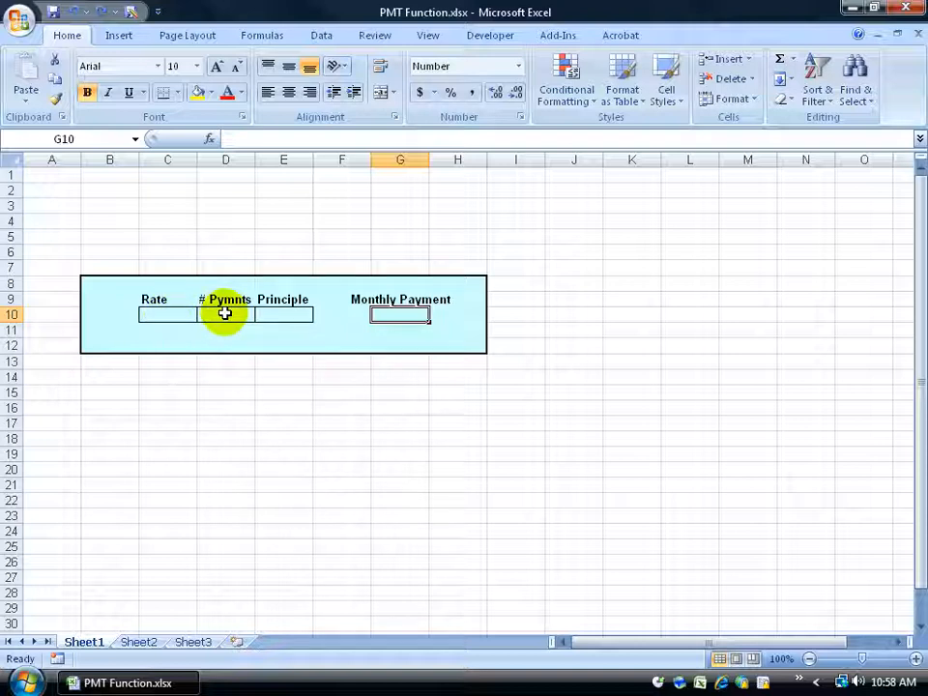
pyautogui.click(279, 314)
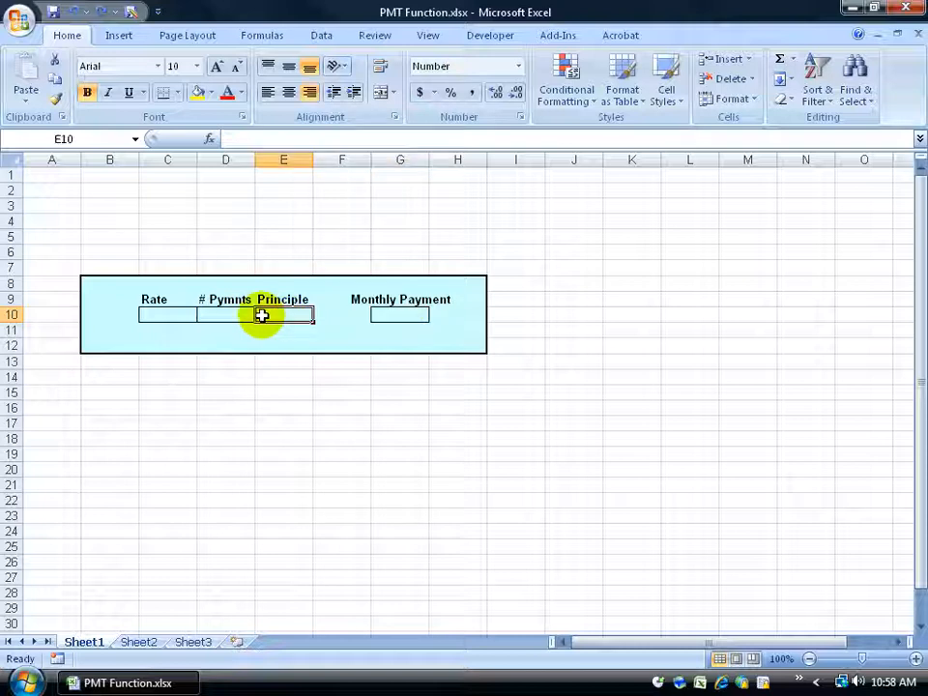
pyautogui.click(228, 313)
pyautogui.click(172, 316)
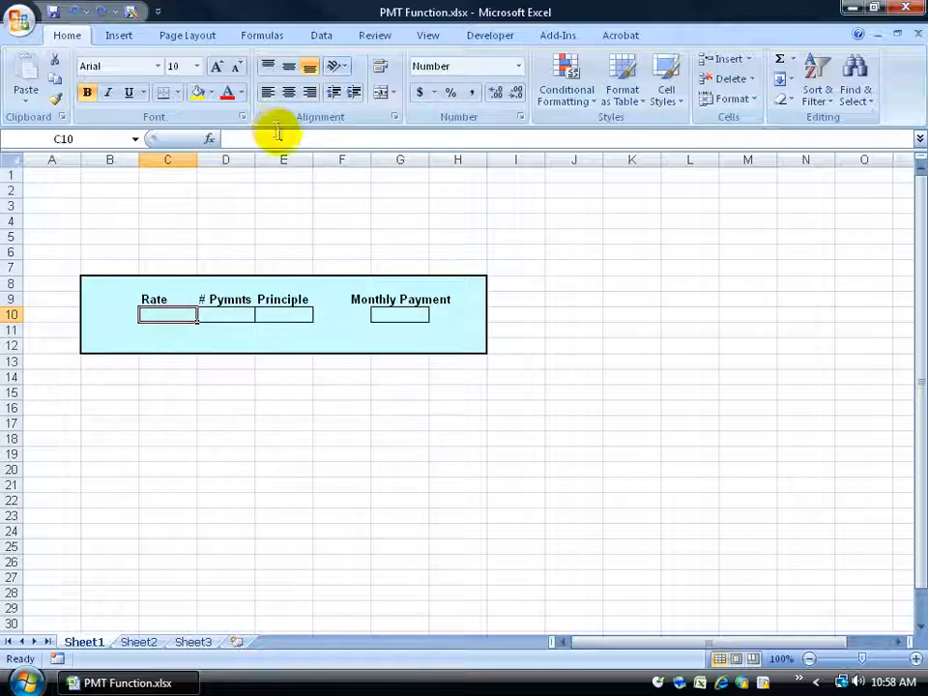
pyautogui.click(170, 300)
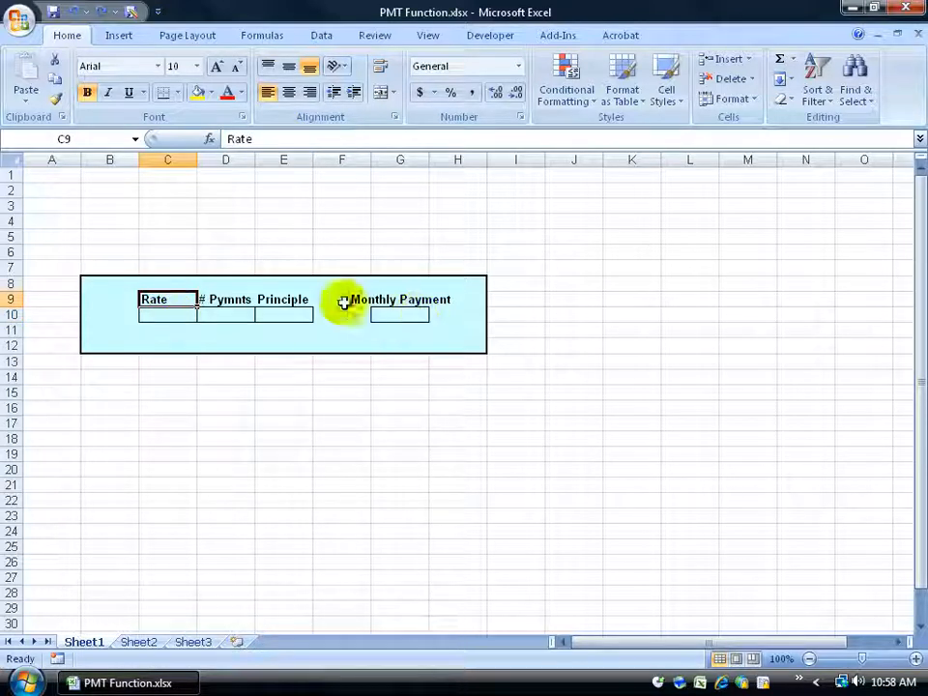
pyautogui.click(175, 317)
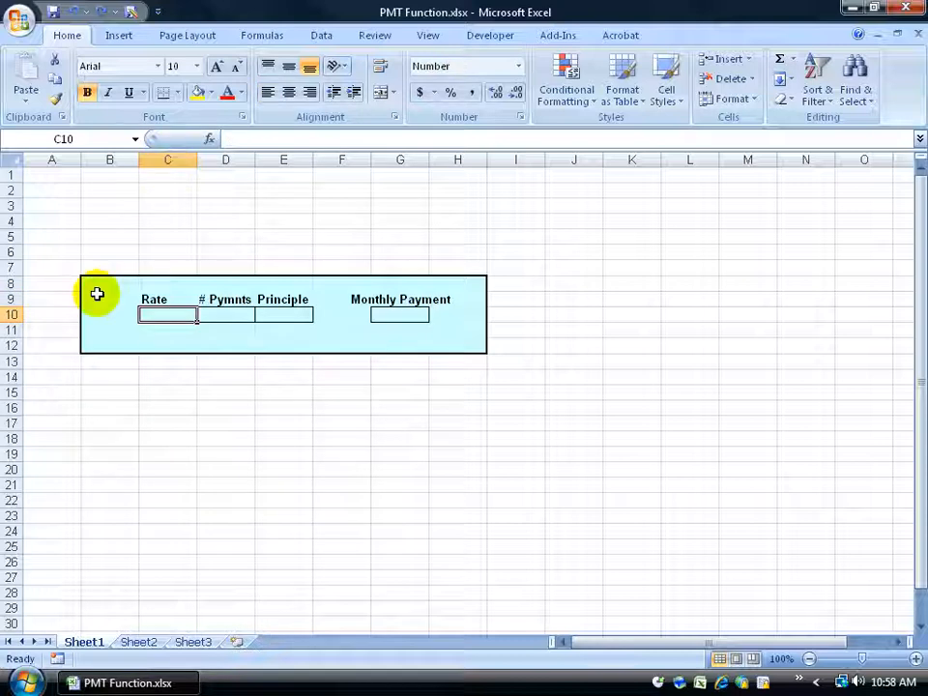
pyautogui.click(222, 313)
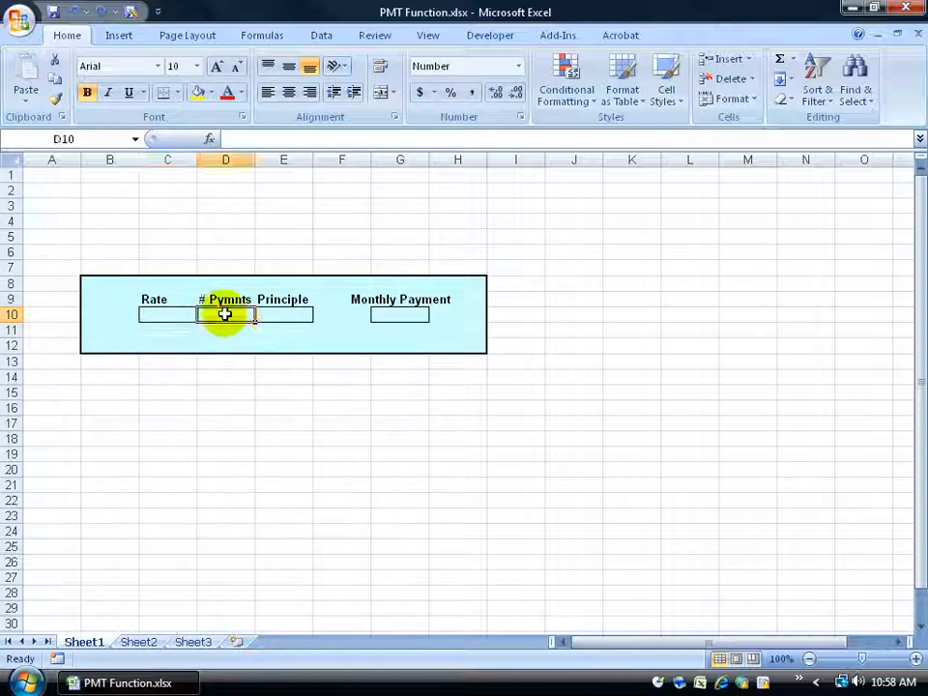
pyautogui.click(273, 316)
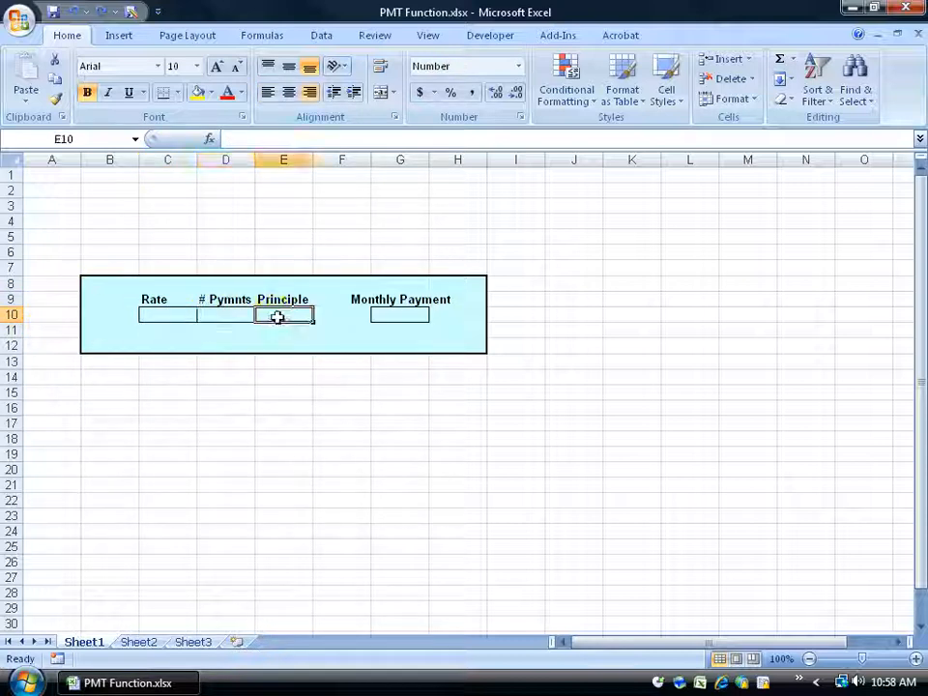
# Step: Insert the financial function PMT into the Monthly Payment cell G10
pyautogui.click(404, 315)
pyautogui.click(404, 315)
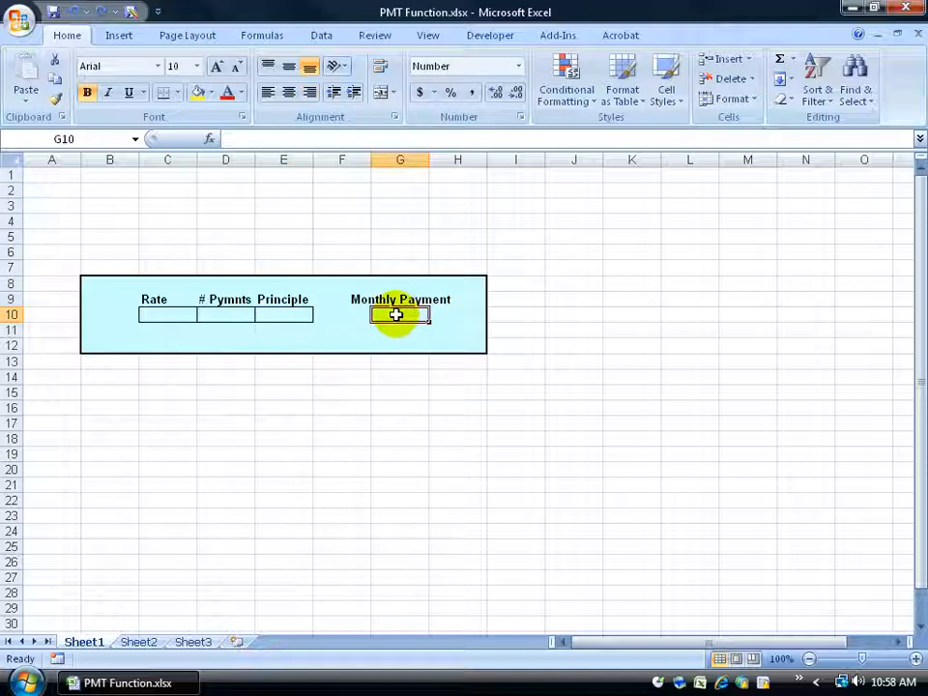
pyautogui.click(261, 35)
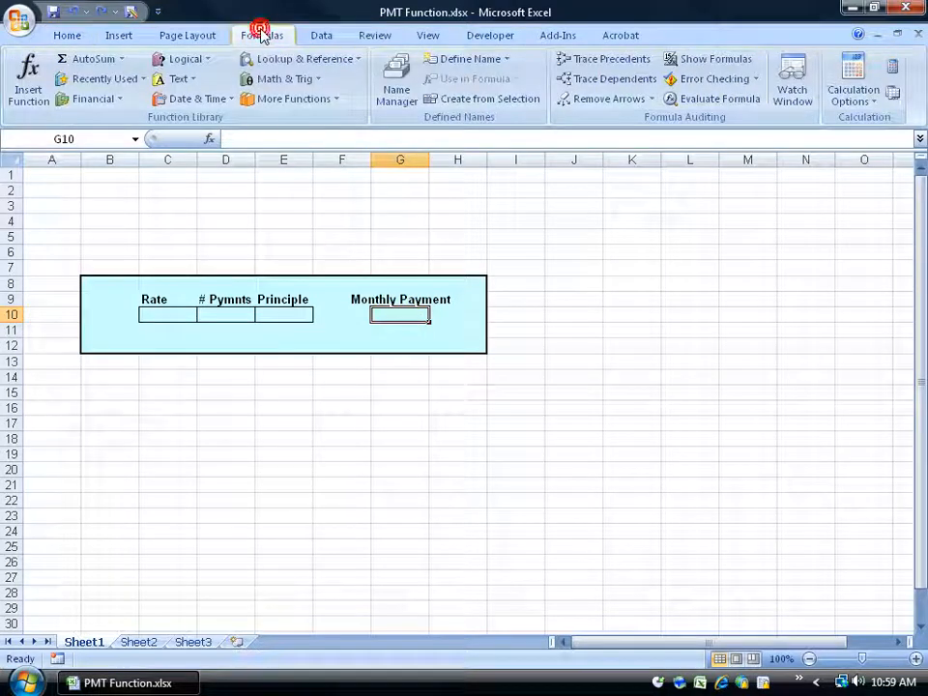
pyautogui.click(111, 99)
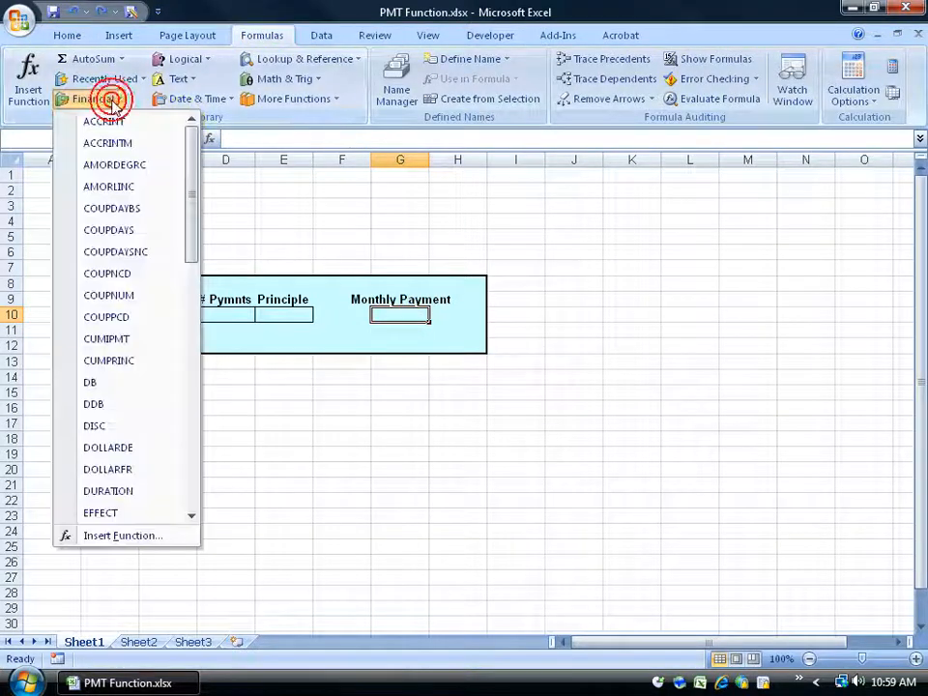
pyautogui.moveTo(192, 164); pyautogui.dragTo(195, 325)
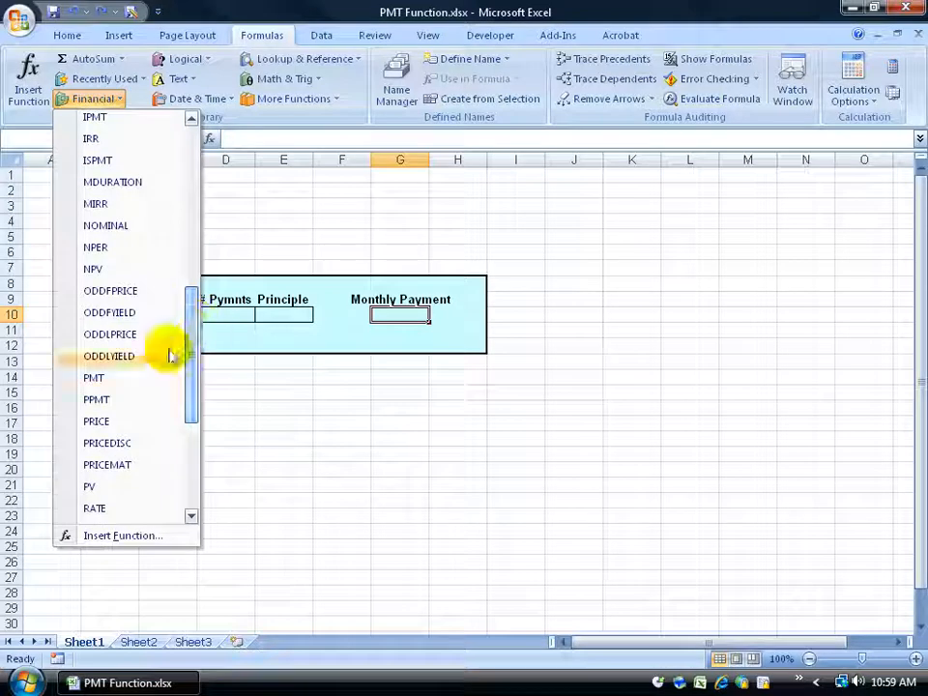
pyautogui.click(110, 378)
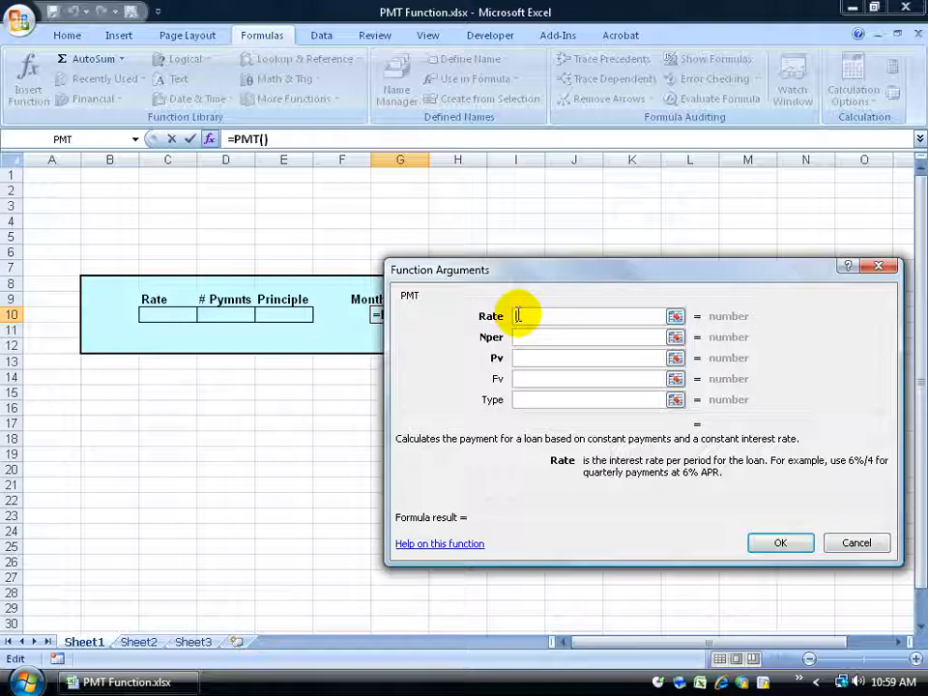
# Step: Set the PMT arguments to Rate c10/12, Nper d10 and Pv e10, and accept the function
pyautogui.write('c10')
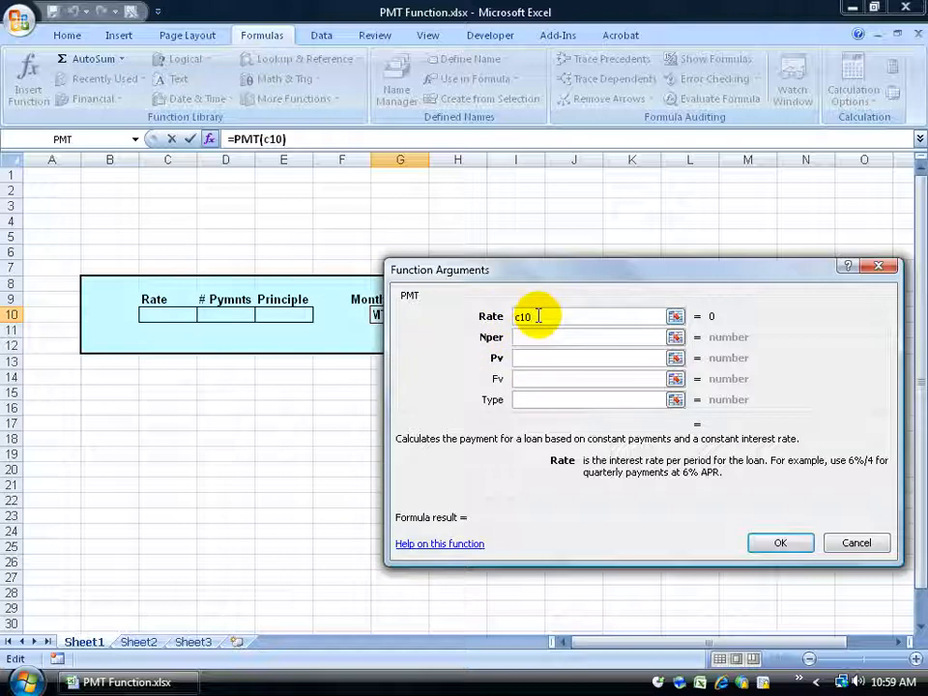
pyautogui.write('/12')
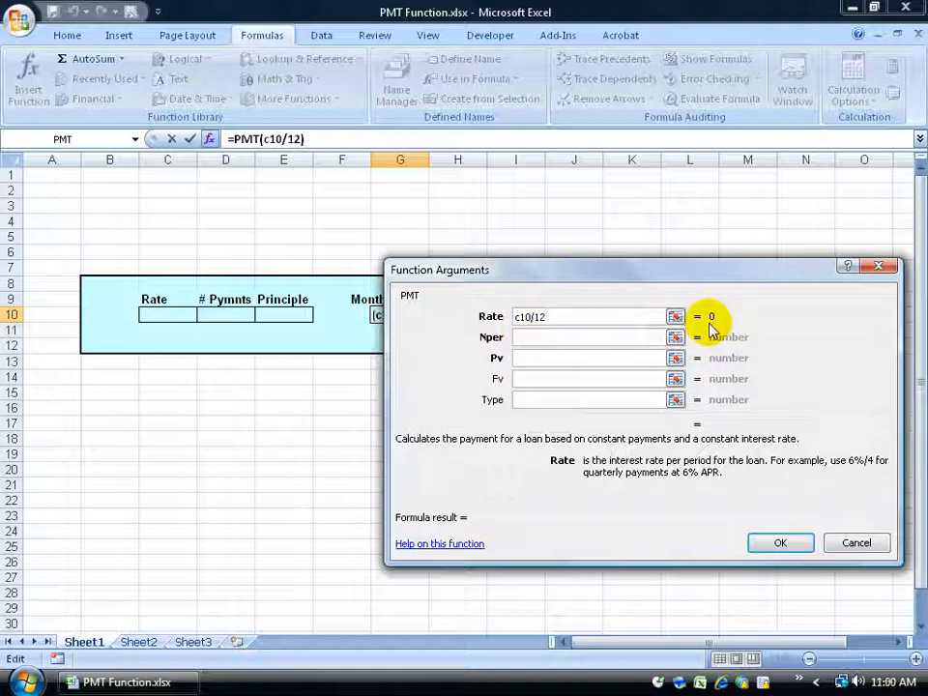
pyautogui.click(559, 334)
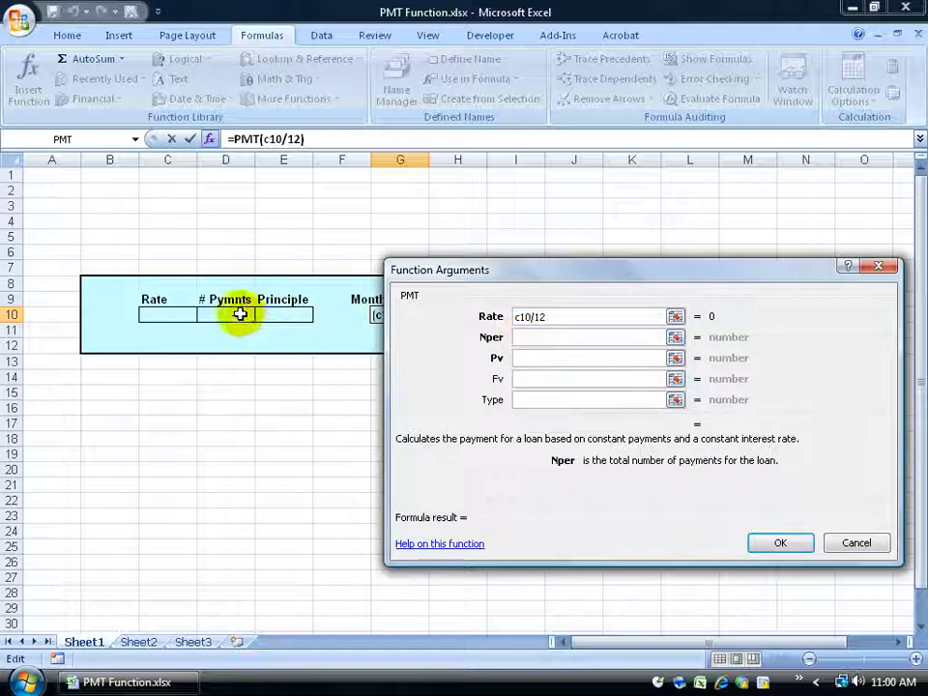
pyautogui.write('d10')
pyautogui.press('Tab')
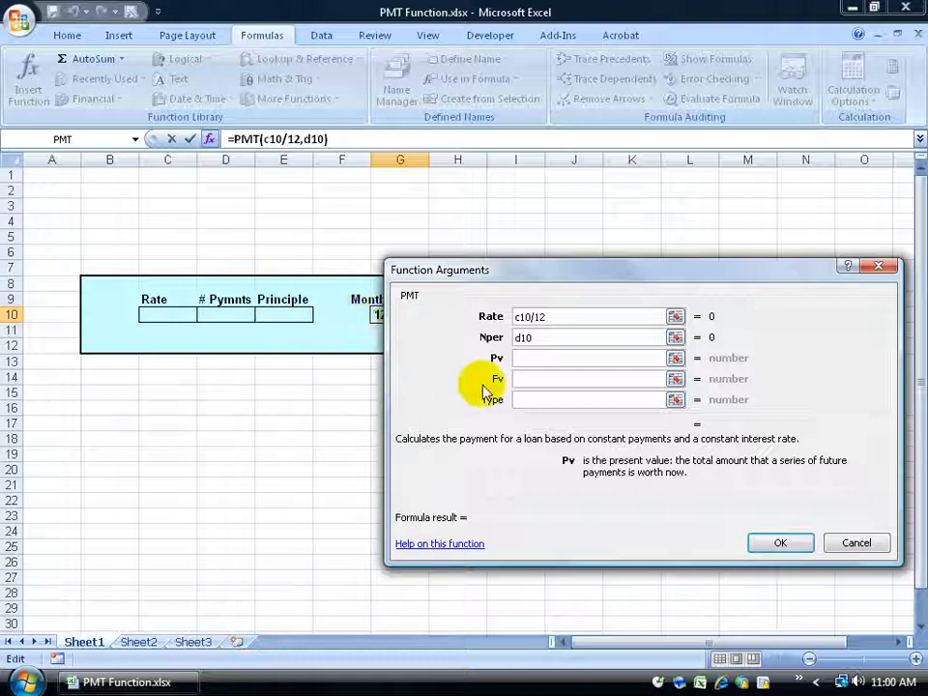
pyautogui.write('e10')
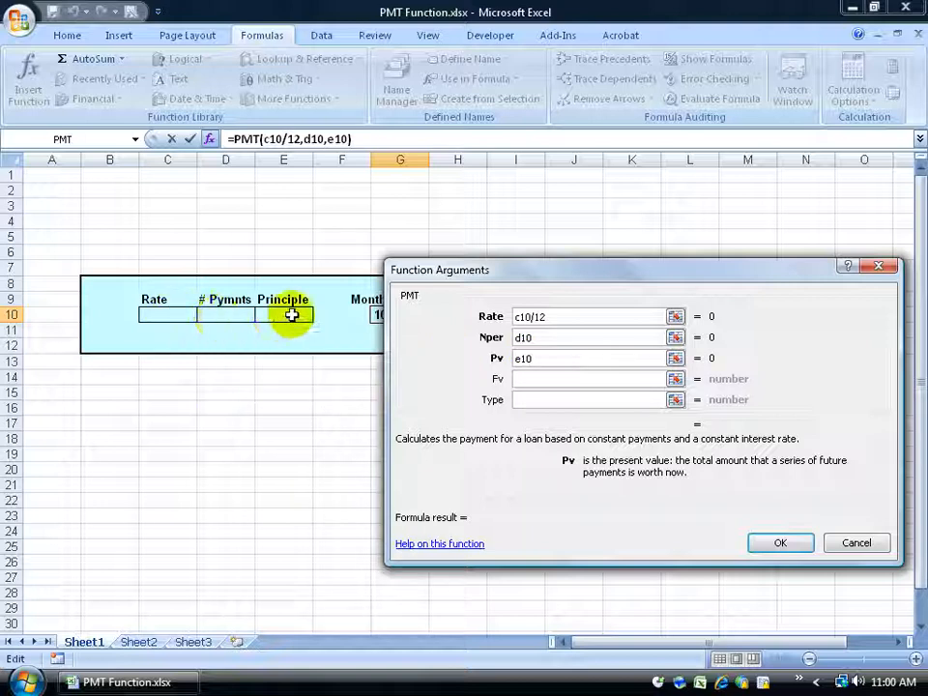
pyautogui.click(773, 543)
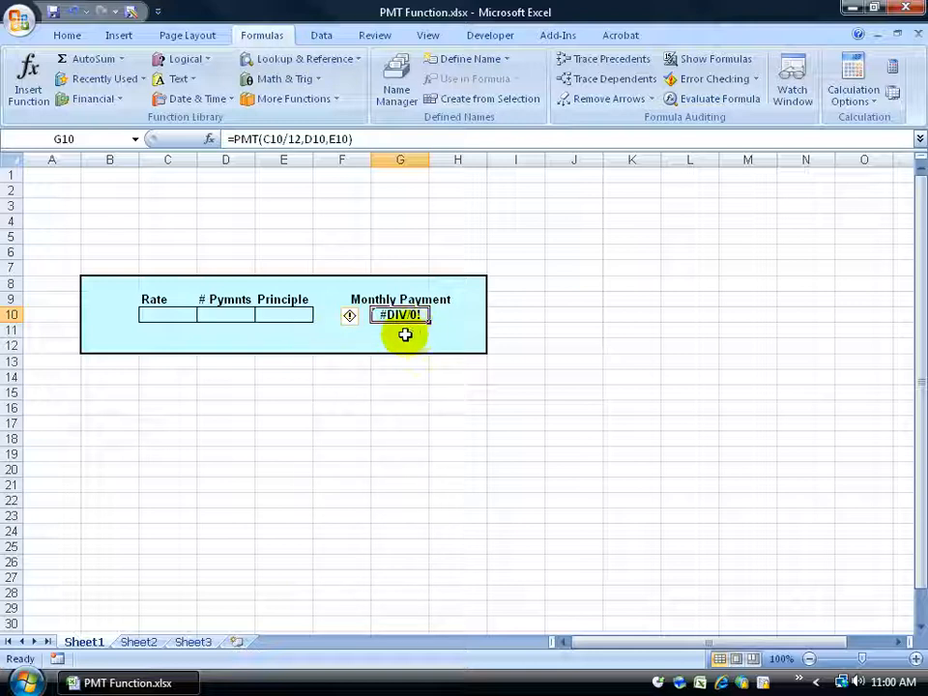
# Step: Enter .06 as the rate, 60 as the number of payments and 12000 as the principle in row 10
pyautogui.click(180, 314)
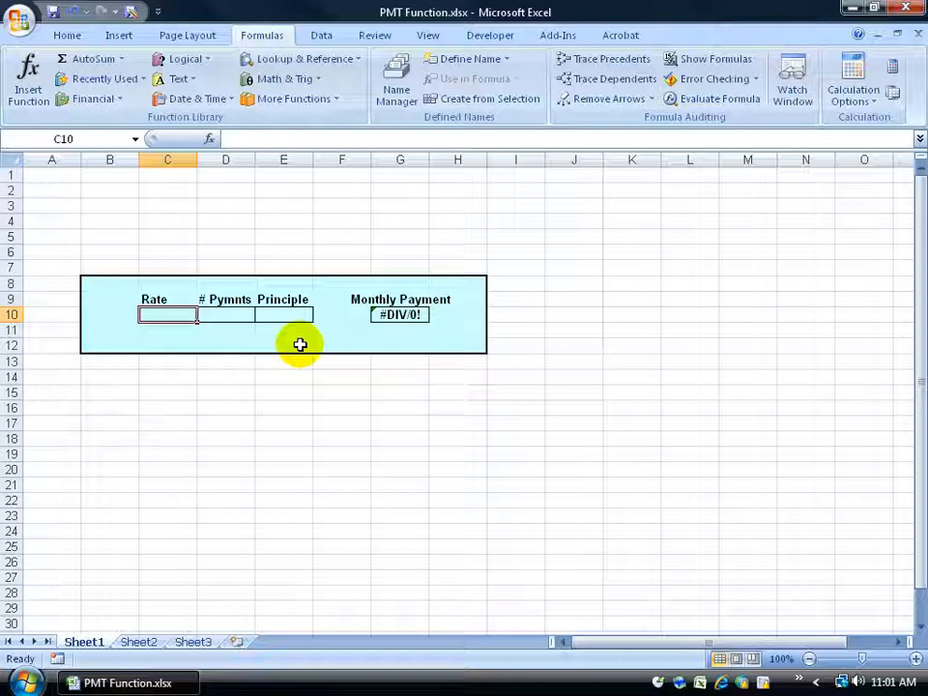
pyautogui.write('.06')
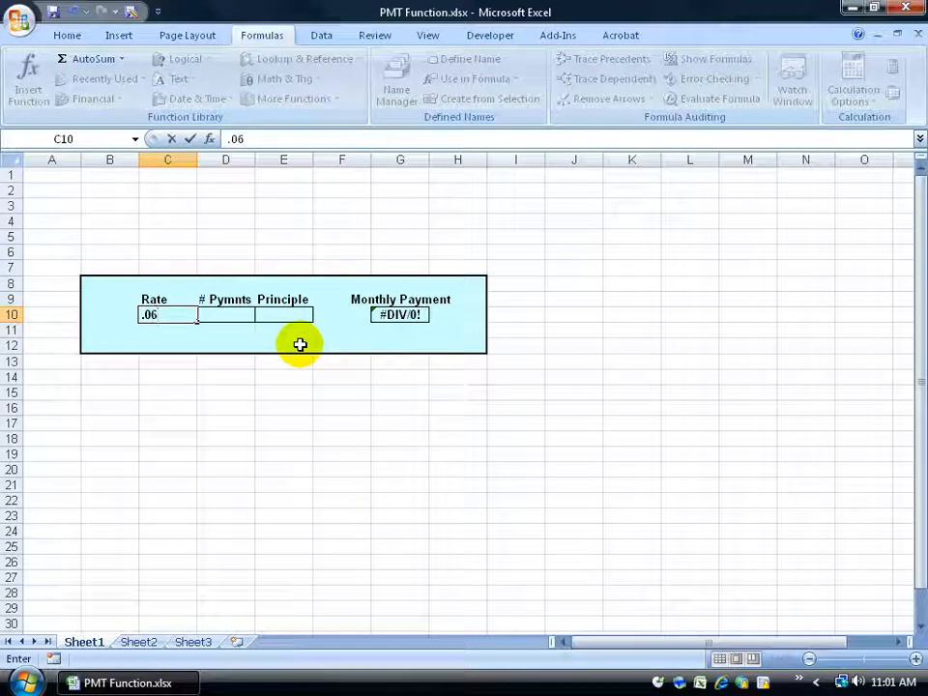
pyautogui.press('Tab')
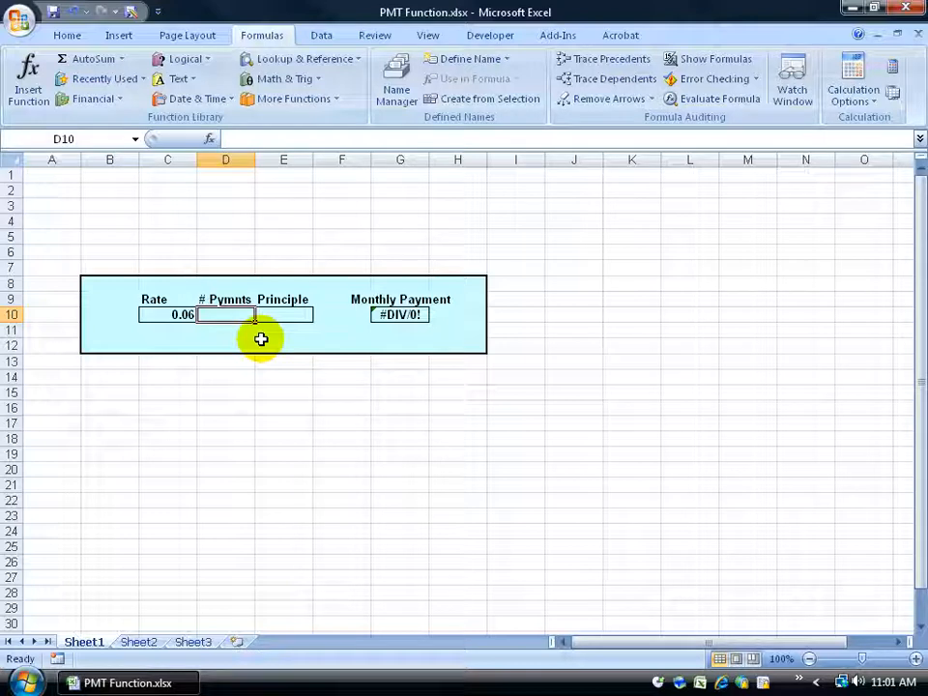
pyautogui.write('60')
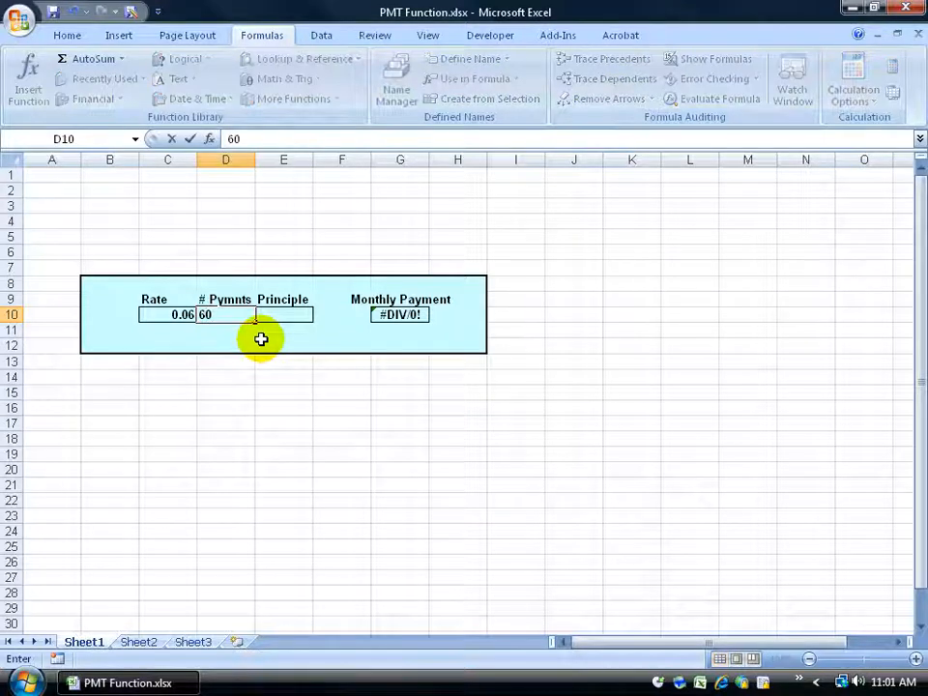
pyautogui.press('Tab')
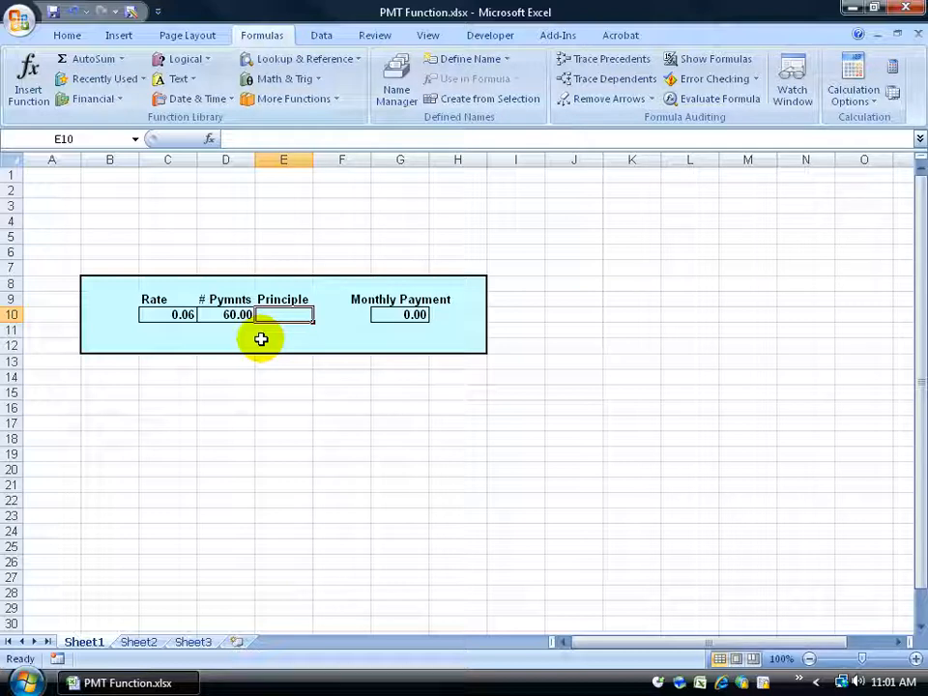
pyautogui.write('12000')
pyautogui.press('Tab')
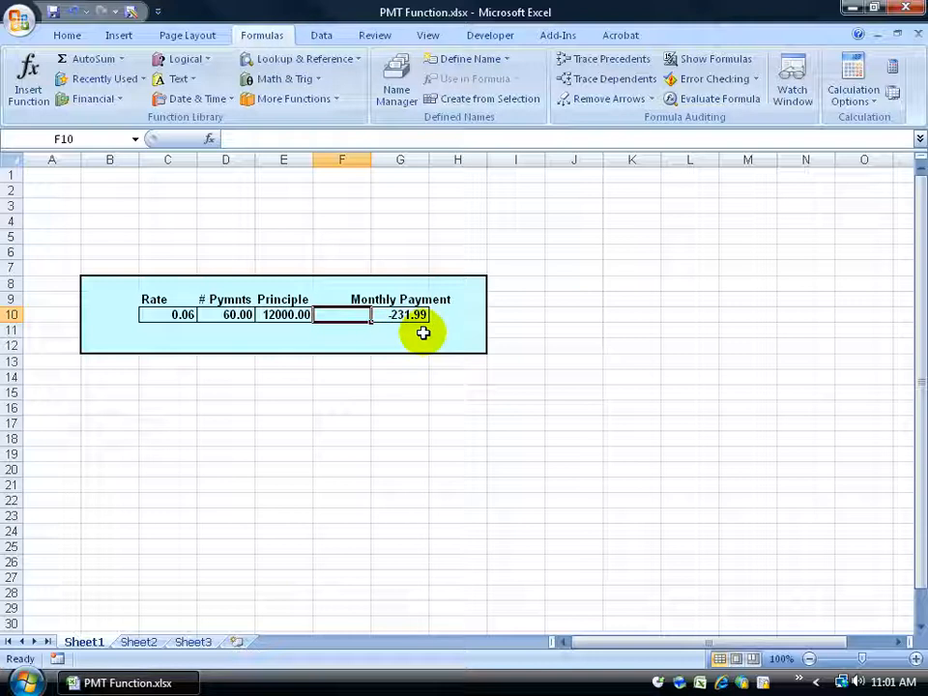
# Step: Format the Rate value in cell C10 as Percentage
pyautogui.click(174, 316)
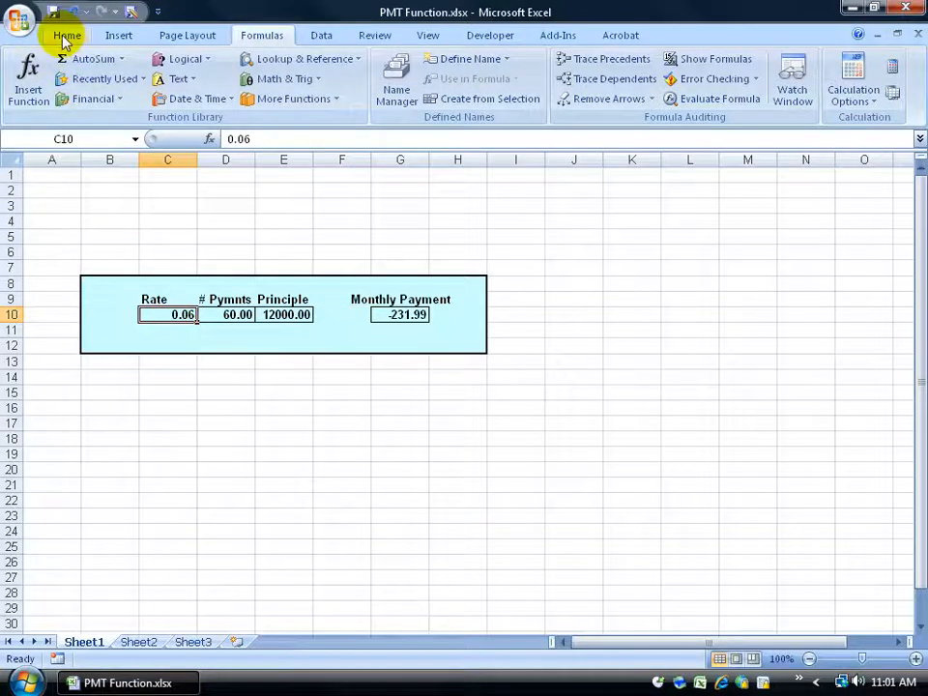
pyautogui.click(66, 37)
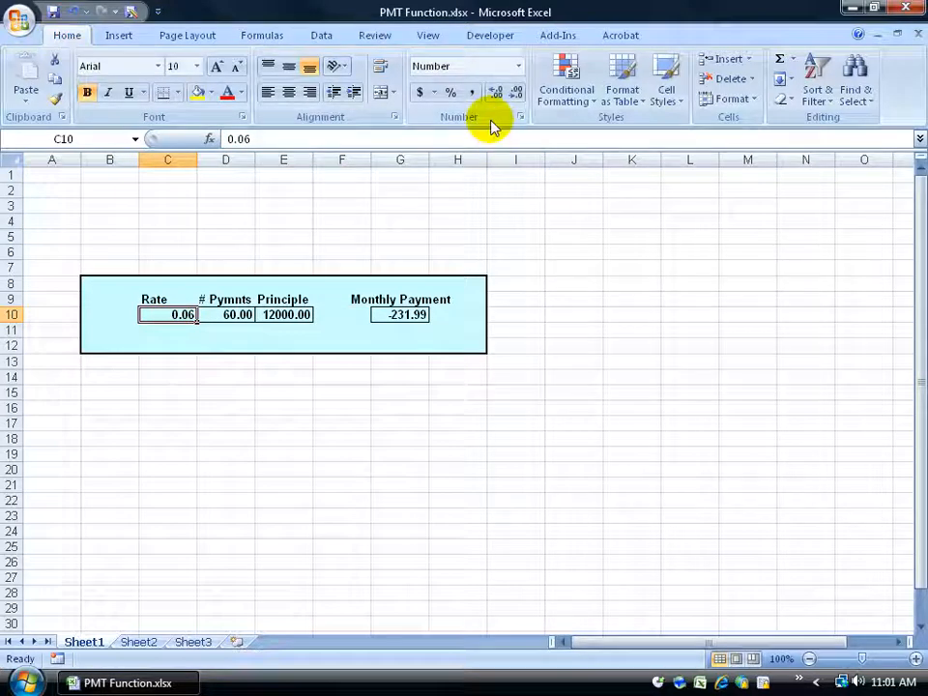
pyautogui.click(519, 67)
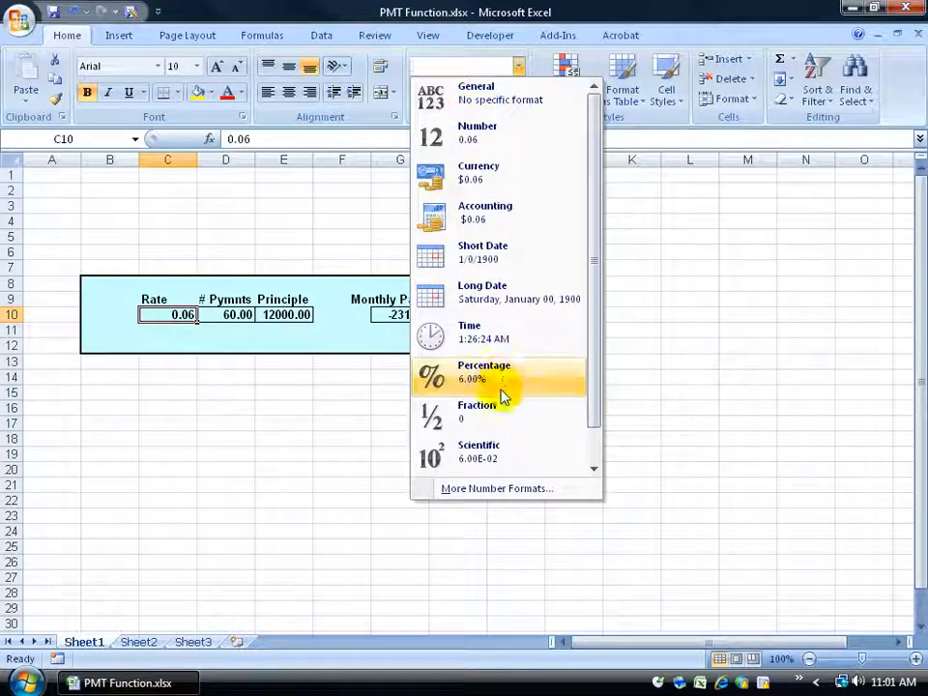
pyautogui.click(498, 381)
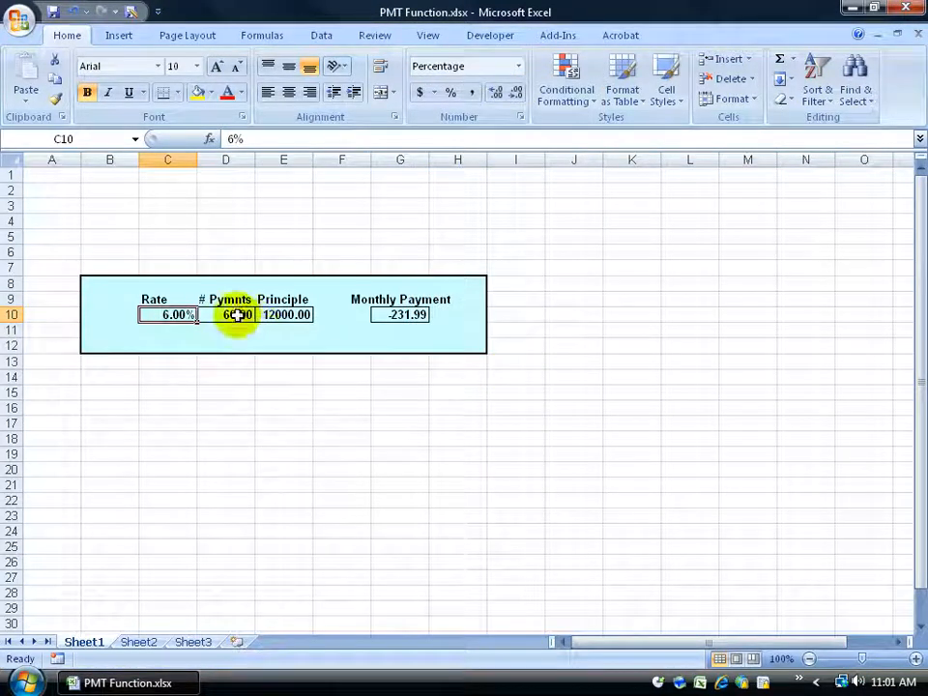
# Step: Format the # Pymnts value in cell D10 as a Number with 0 decimal places
pyautogui.click(234, 314)
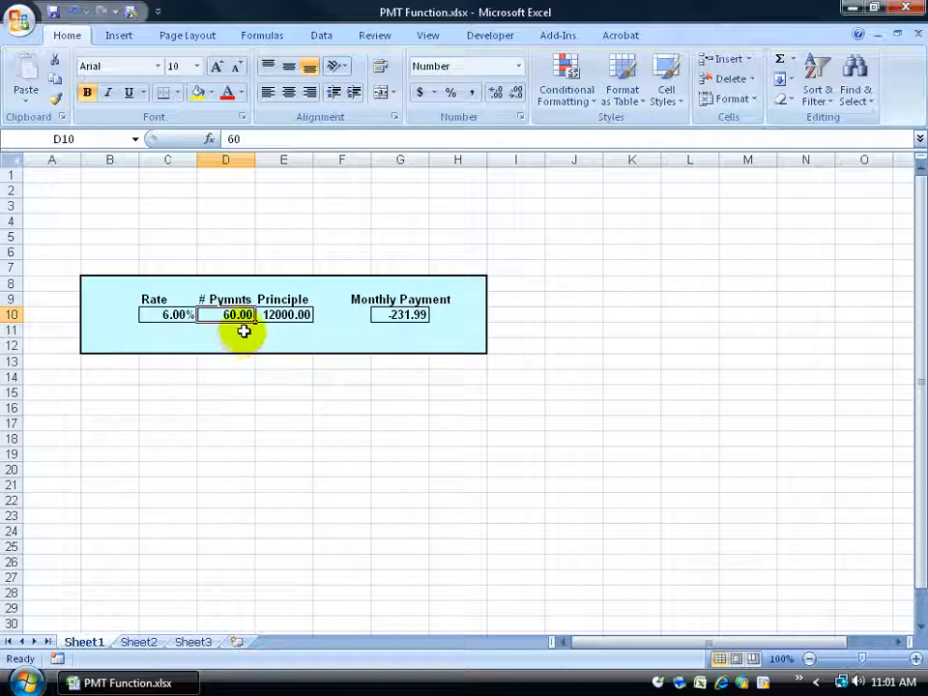
pyautogui.click(517, 65)
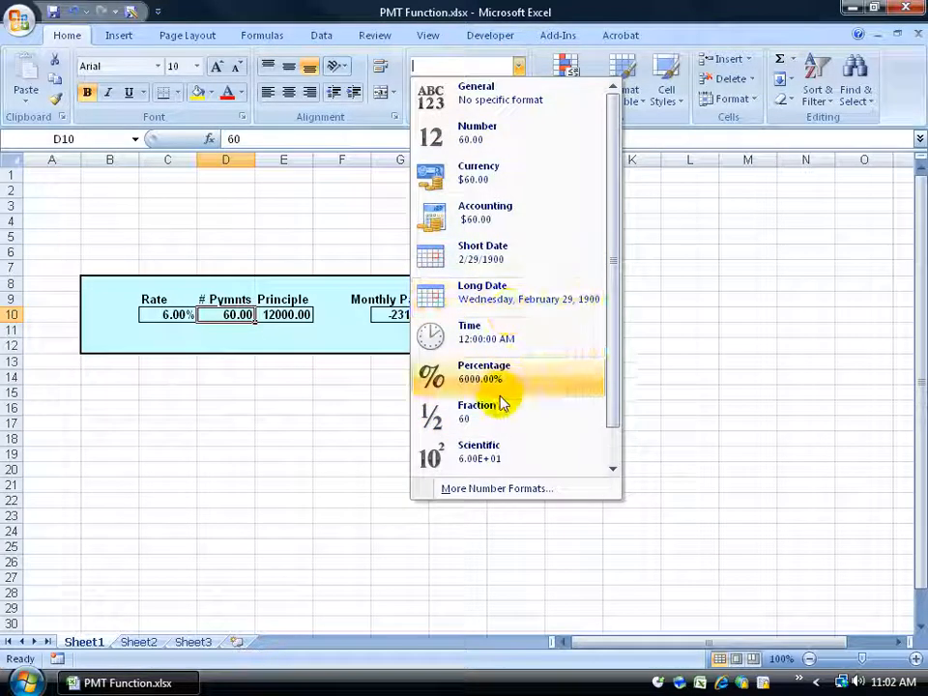
pyautogui.click(488, 489)
pyautogui.click(657, 328)
pyautogui.click(657, 327)
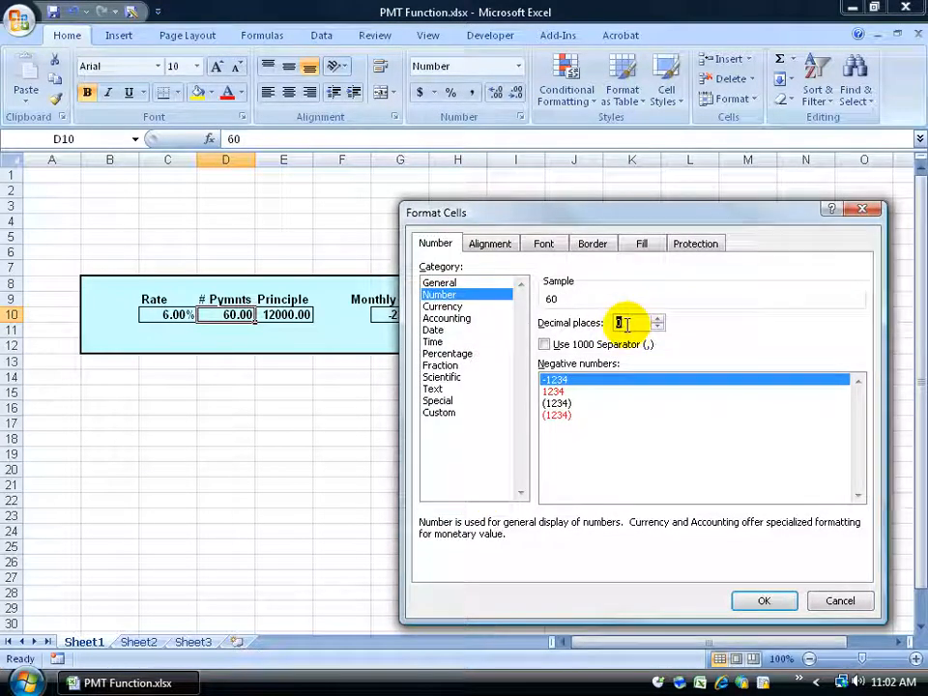
pyautogui.click(758, 601)
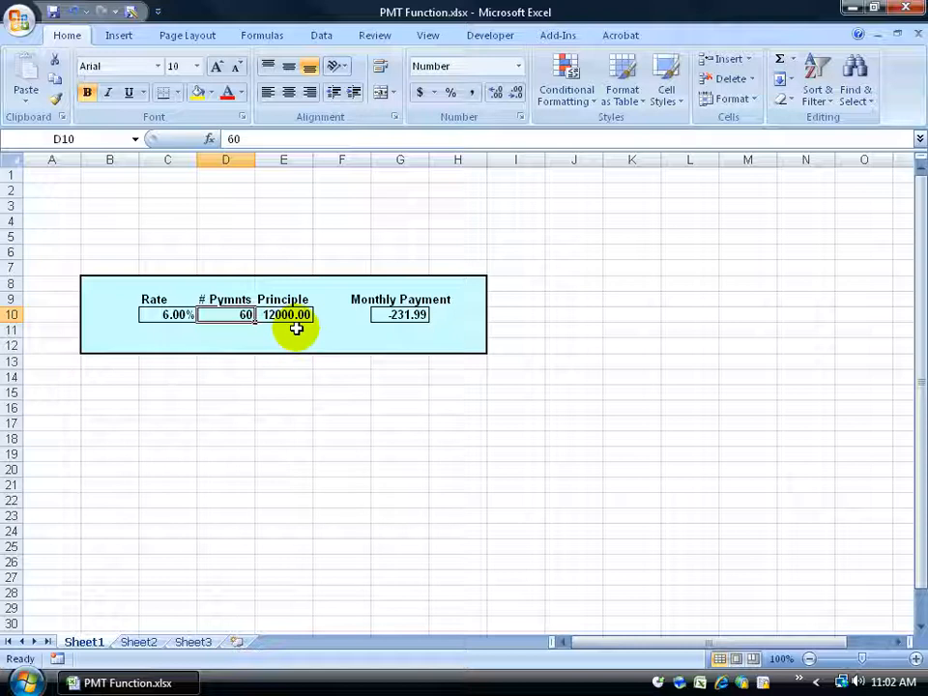
# Step: Format the Principle value in cell E10 as Currency
pyautogui.click(291, 316)
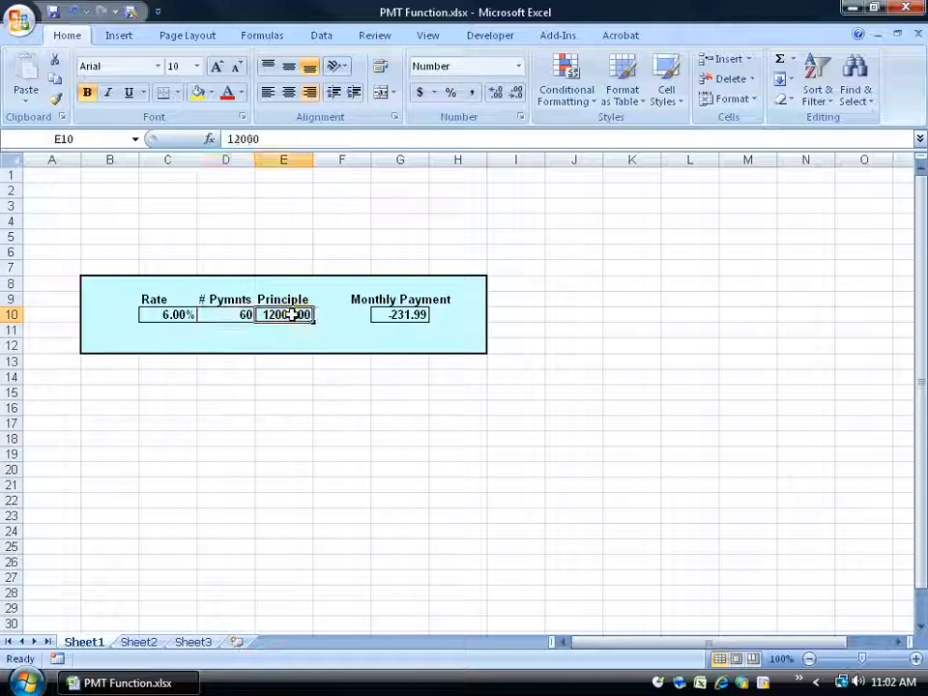
pyautogui.click(517, 65)
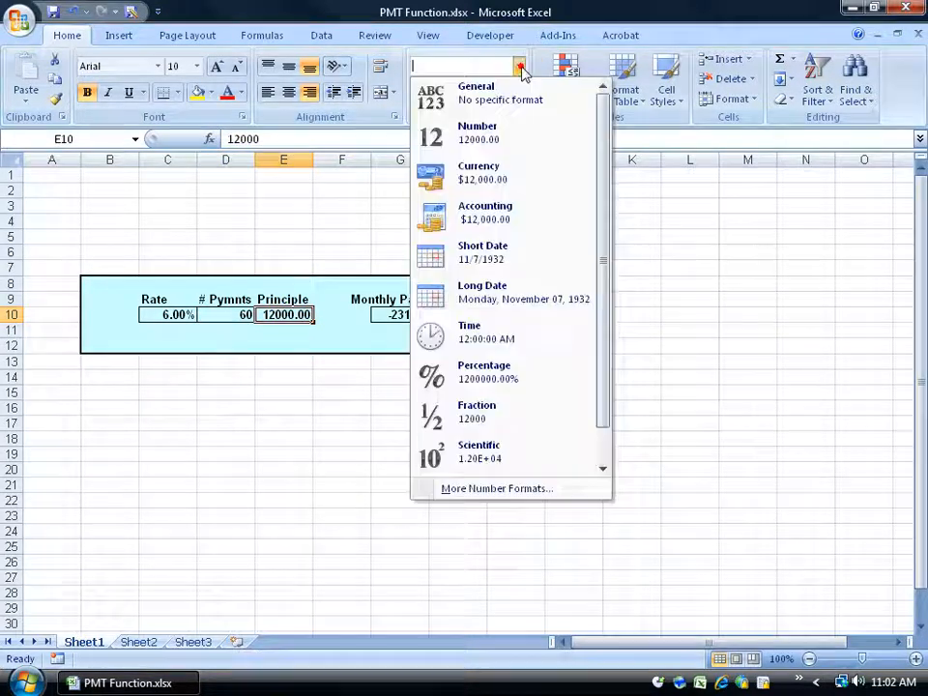
pyautogui.click(502, 180)
# Step: Center the Rate, # Pymnts and Principle values in cells C10:E10
pyautogui.moveTo(165, 314); pyautogui.dragTo(276, 311)
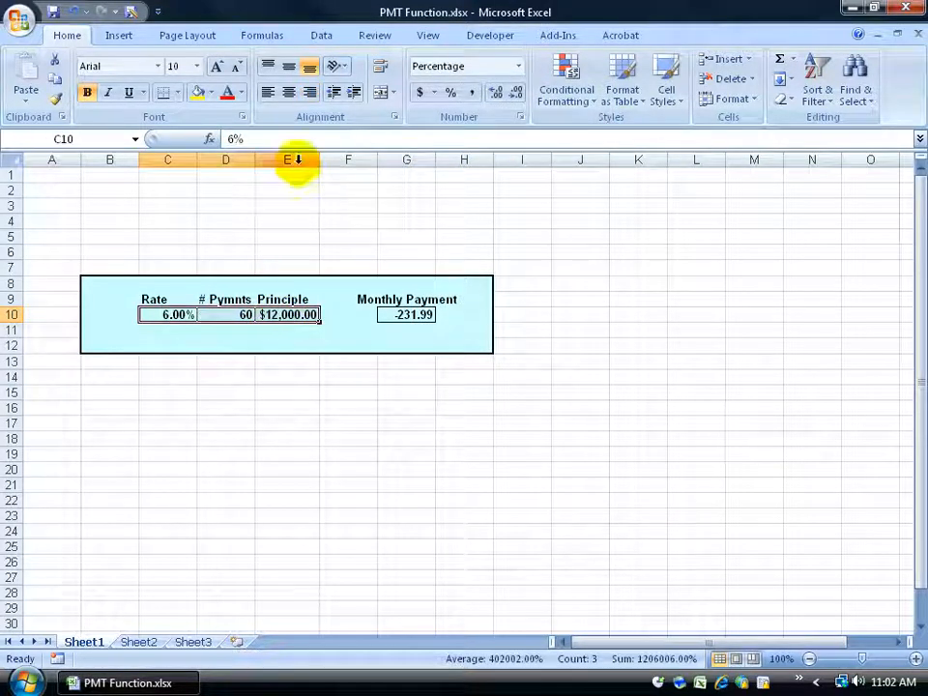
pyautogui.click(289, 94)
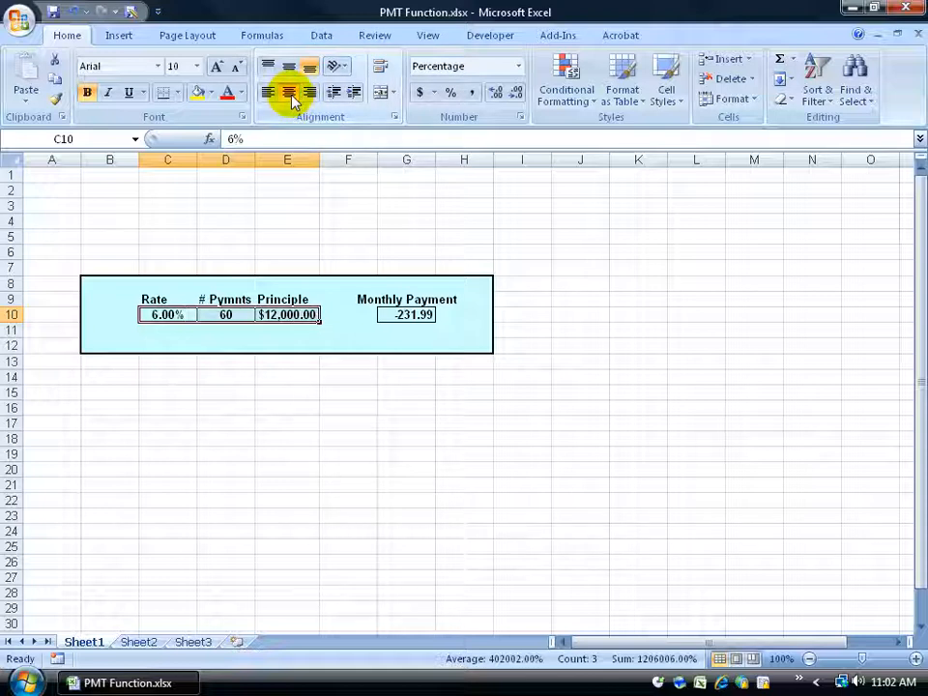
# Step: Format the Monthly Payment result in cell G10 as Currency and center it in the cell
pyautogui.click(517, 66)
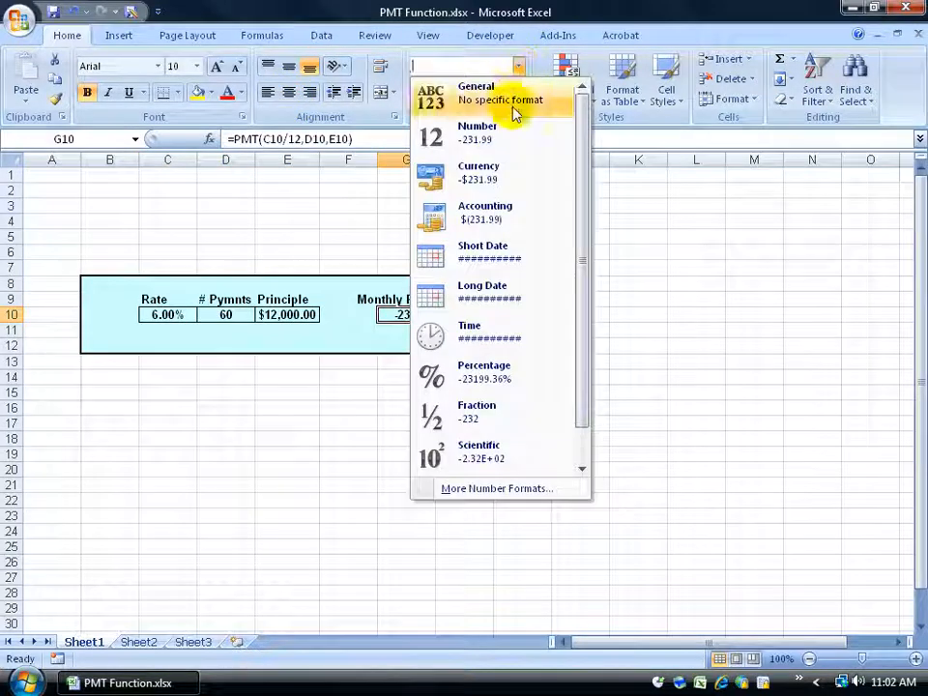
pyautogui.click(497, 180)
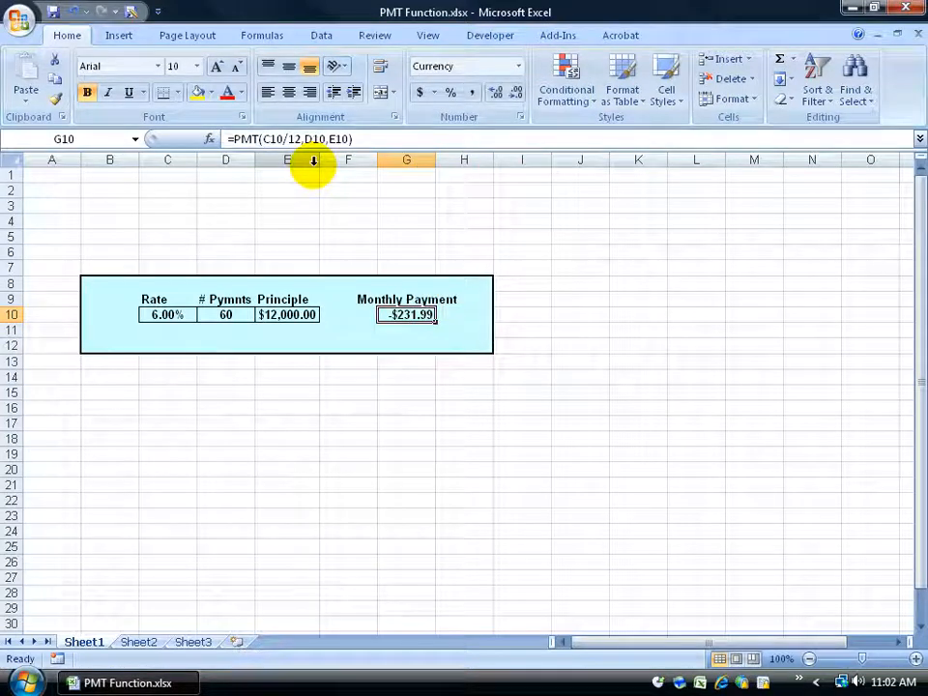
pyautogui.click(288, 91)
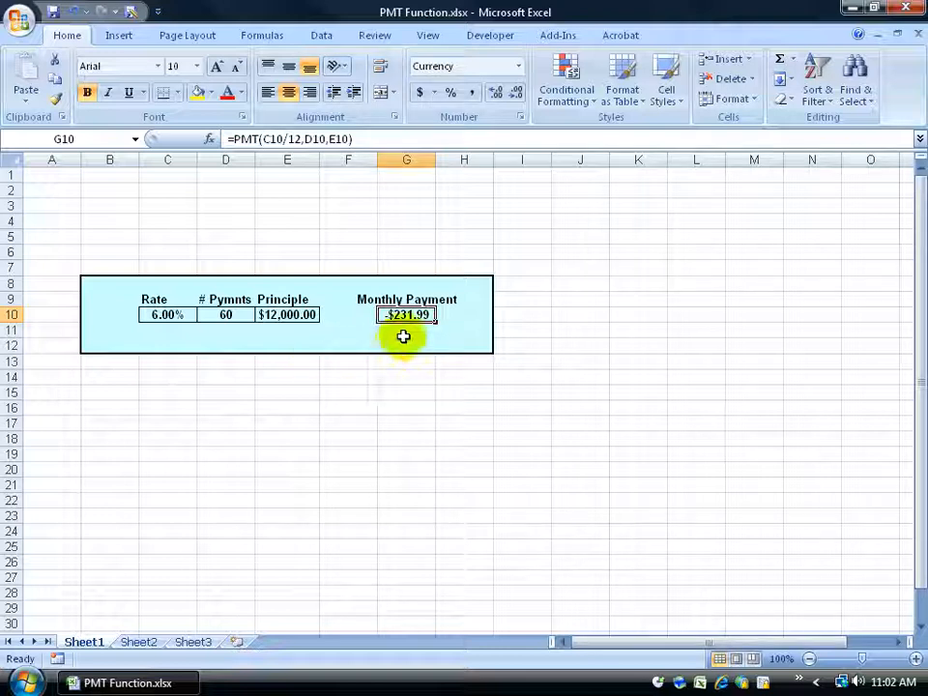
# Step: Change the loan inputs in row 10 to a rate of .05 and 50 payments
pyautogui.click(290, 317)
pyautogui.click(230, 317)
pyautogui.click(165, 317)
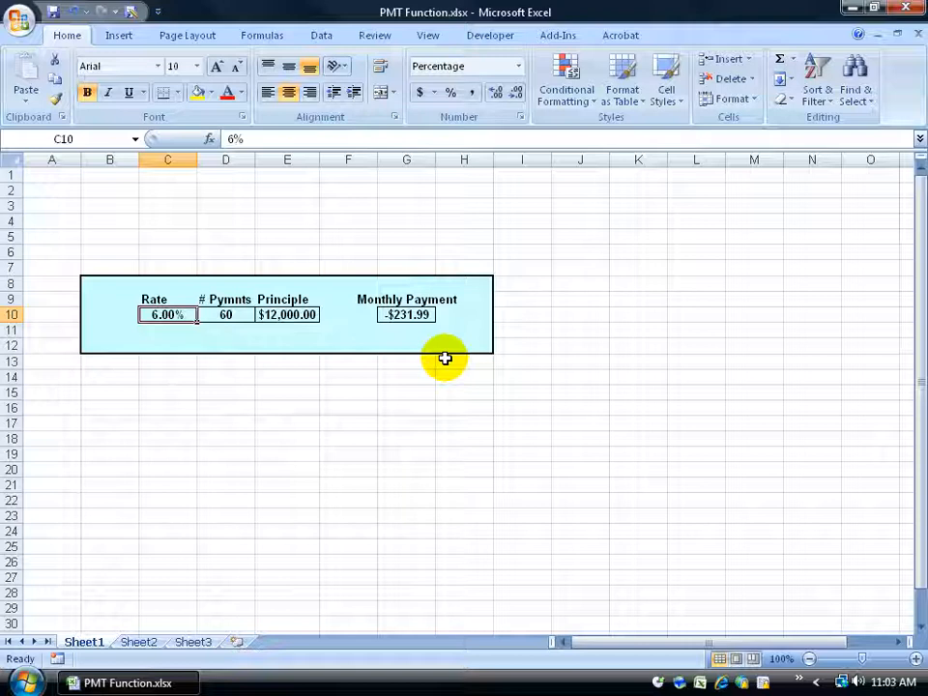
pyautogui.write('.05')
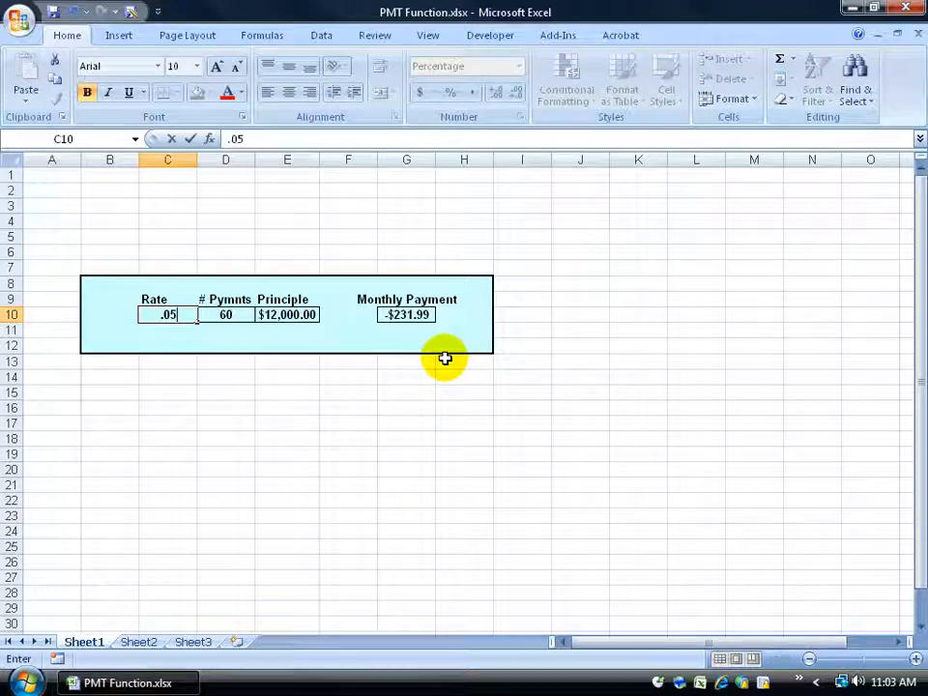
pyautogui.press('Tab')
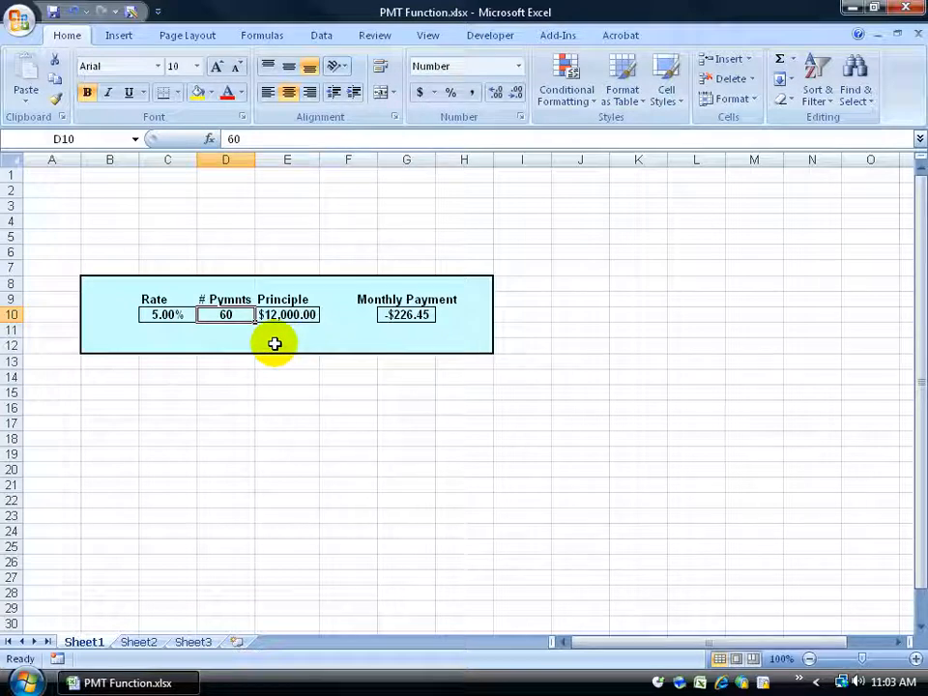
pyautogui.write('50')
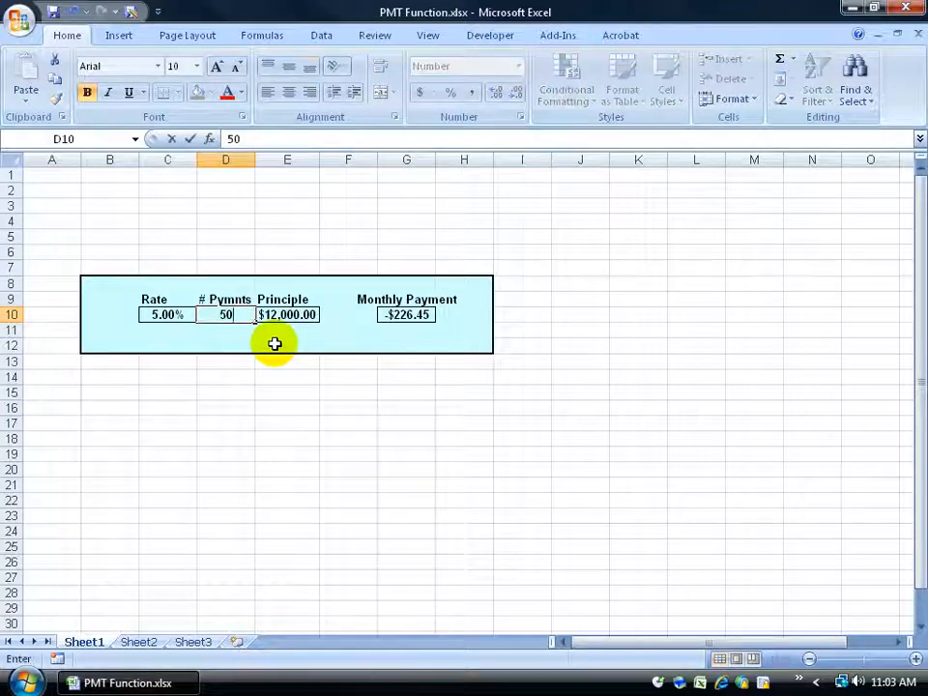
pyautogui.press('Tab')
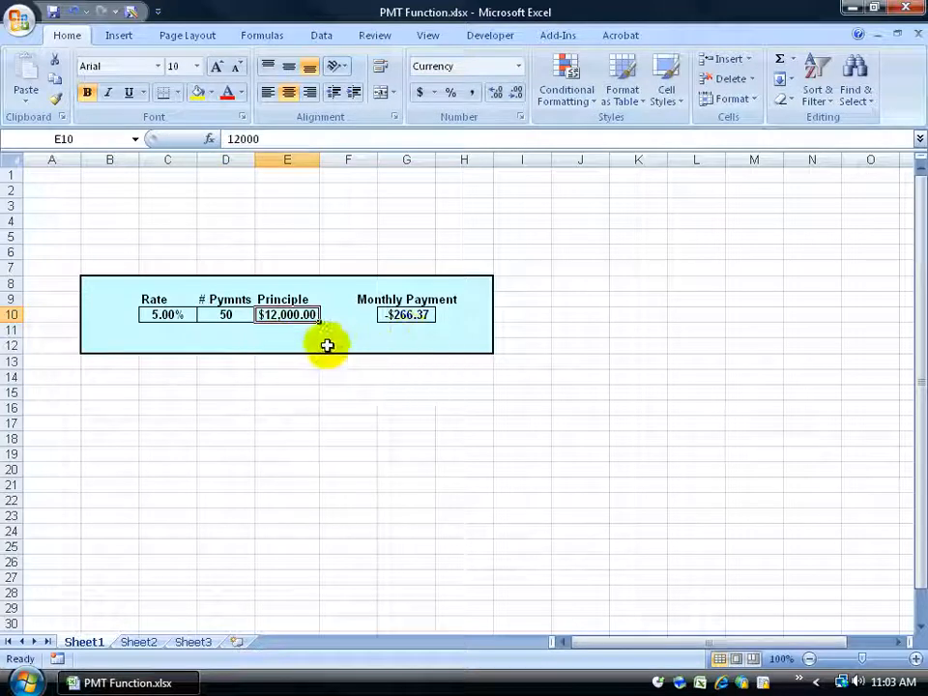
# Step: Review the function arguments of the PMT formula in Monthly Payment cell G10, leaving without changes
pyautogui.click(399, 312)
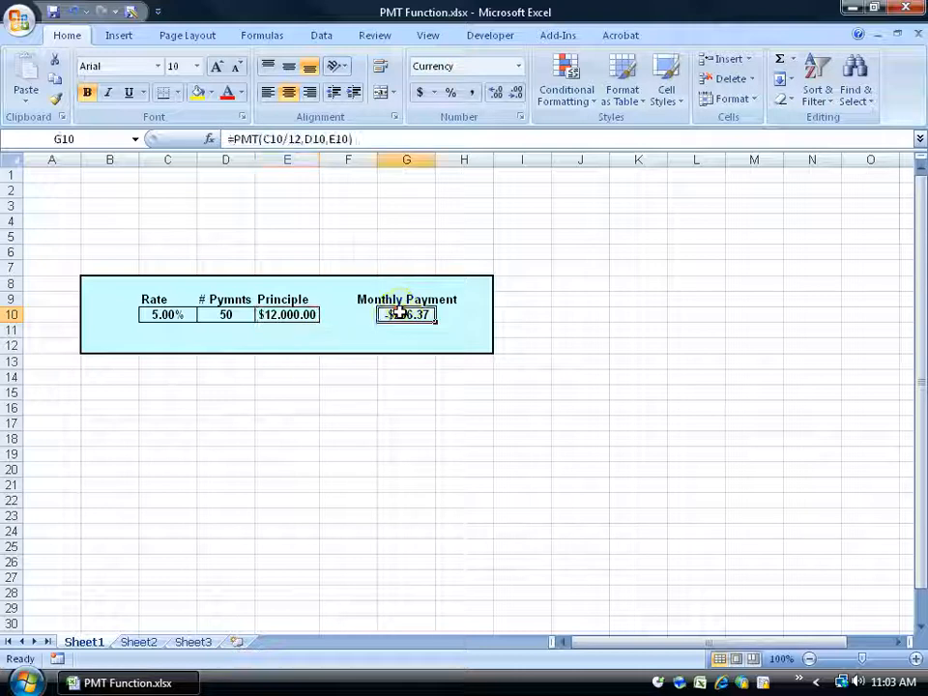
pyautogui.click(210, 139)
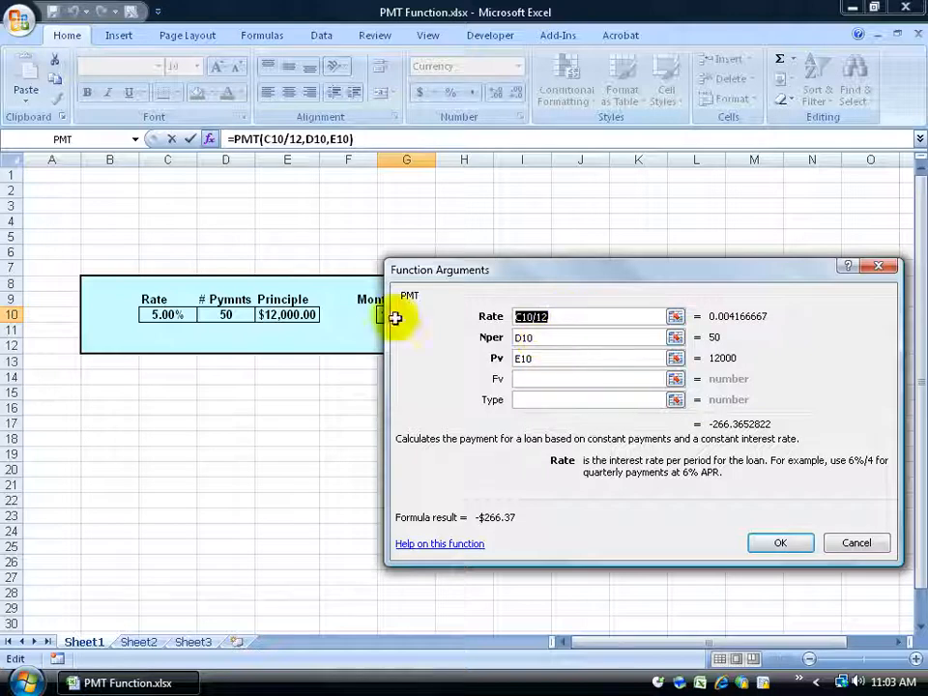
pyautogui.click(853, 545)
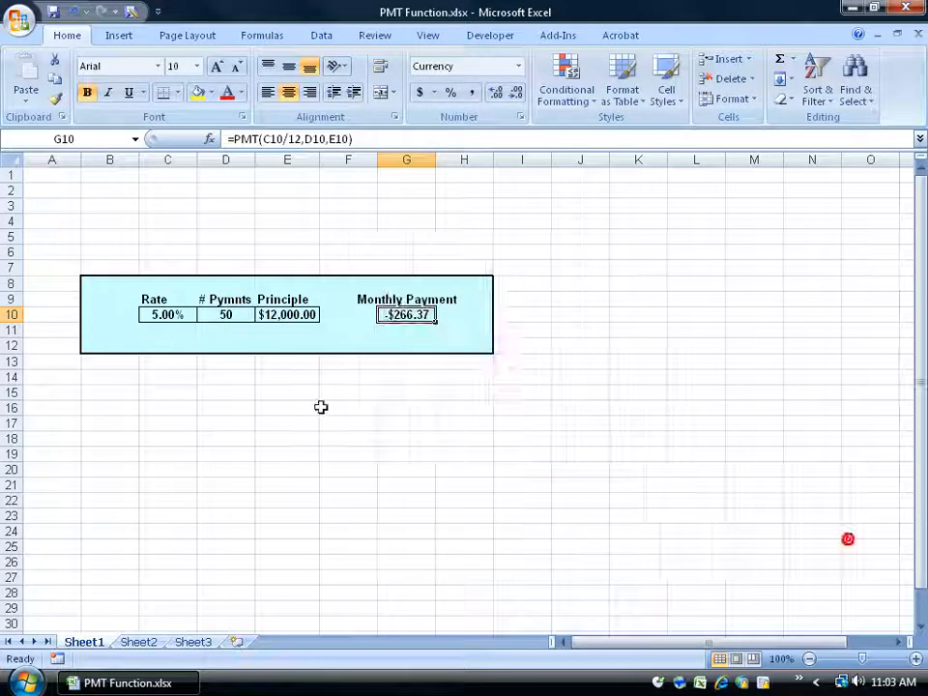
# Step: Set the number of payments in D10 to 360 and the principle in E10 to 150000
pyautogui.click(223, 317)
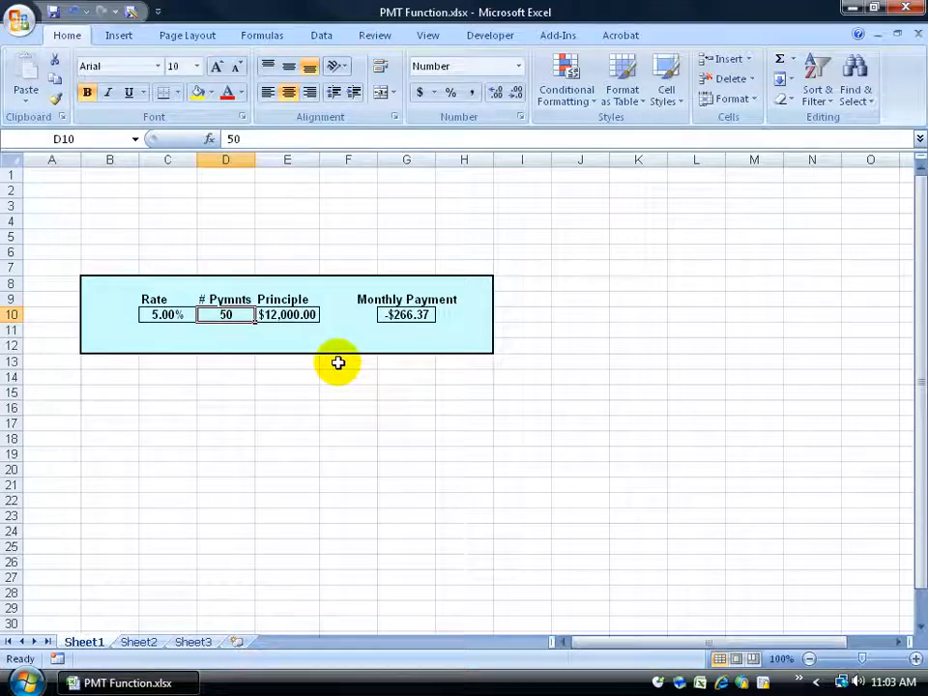
pyautogui.write('360')
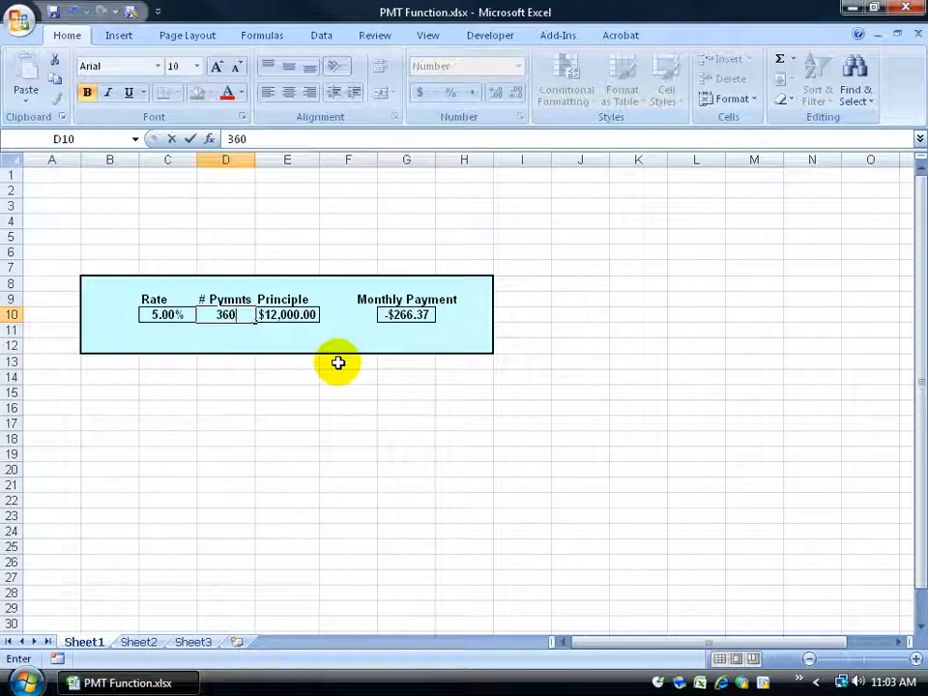
pyautogui.press('Tab')
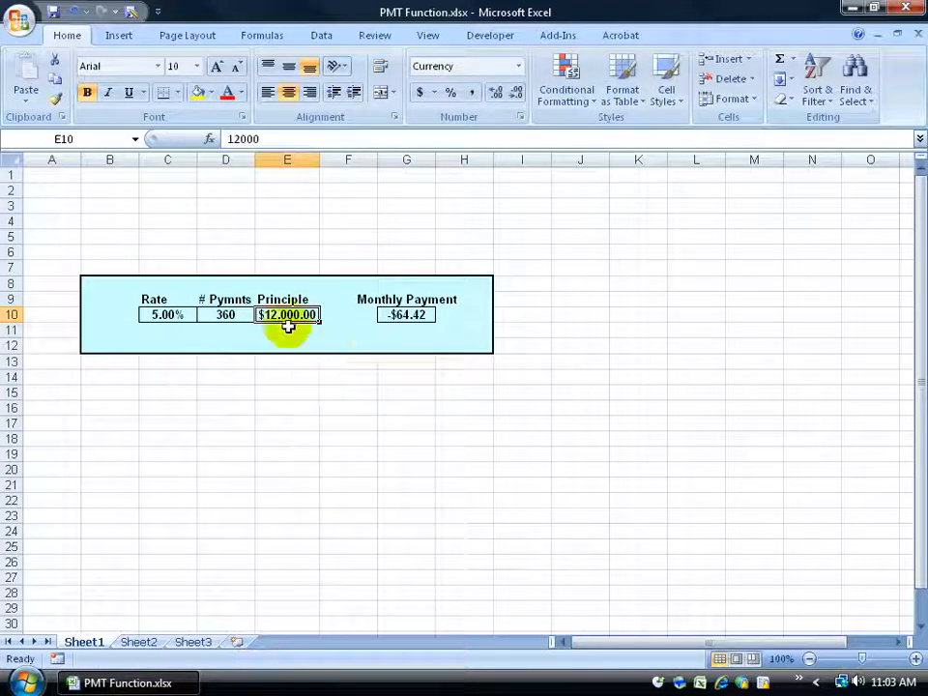
pyautogui.write('150000')
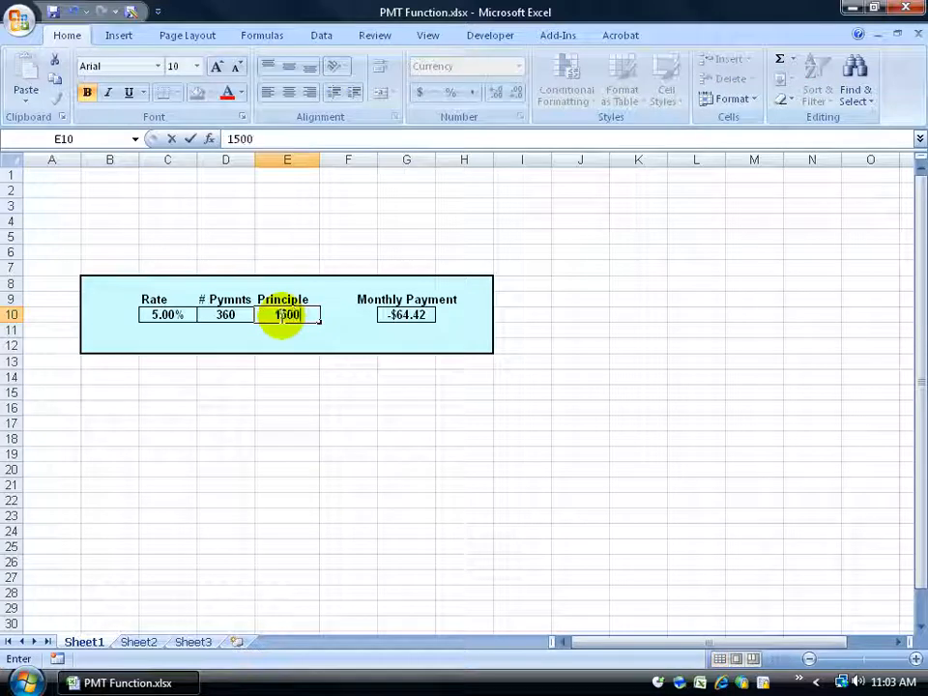
pyautogui.press('Tab')
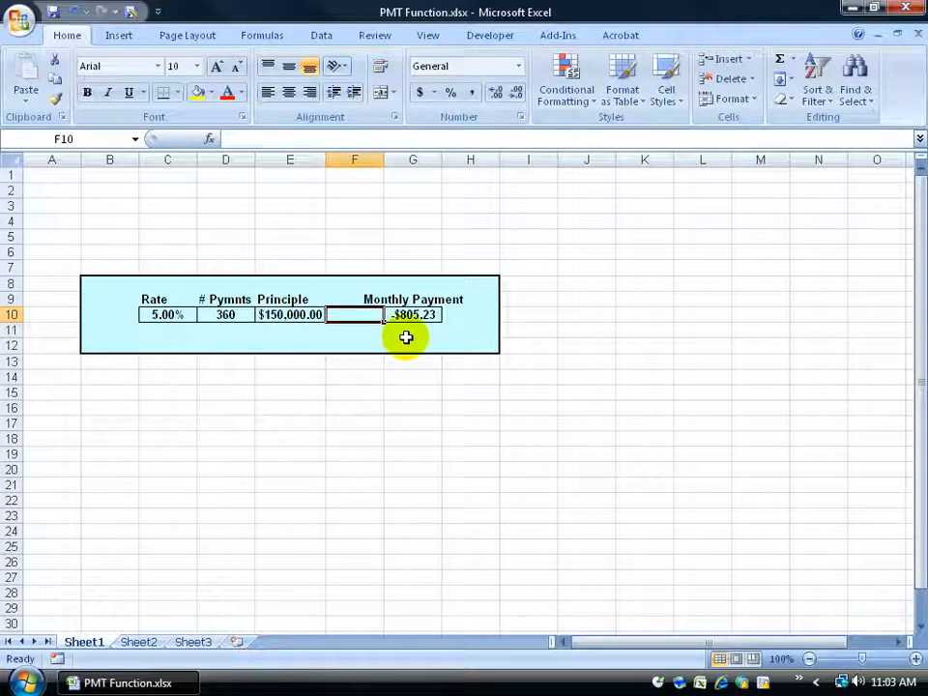